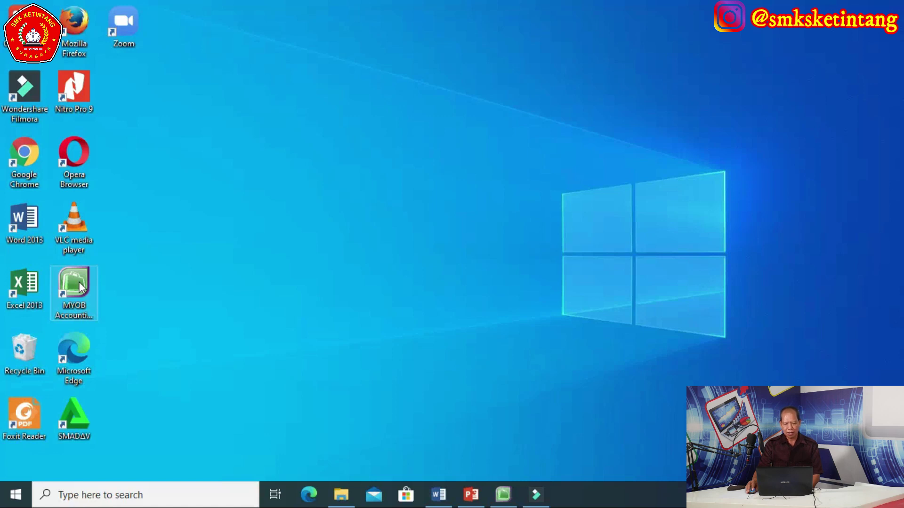
Launch MYOB Accounting and start creating a new company file from the Welcome window
double_click(79, 281)
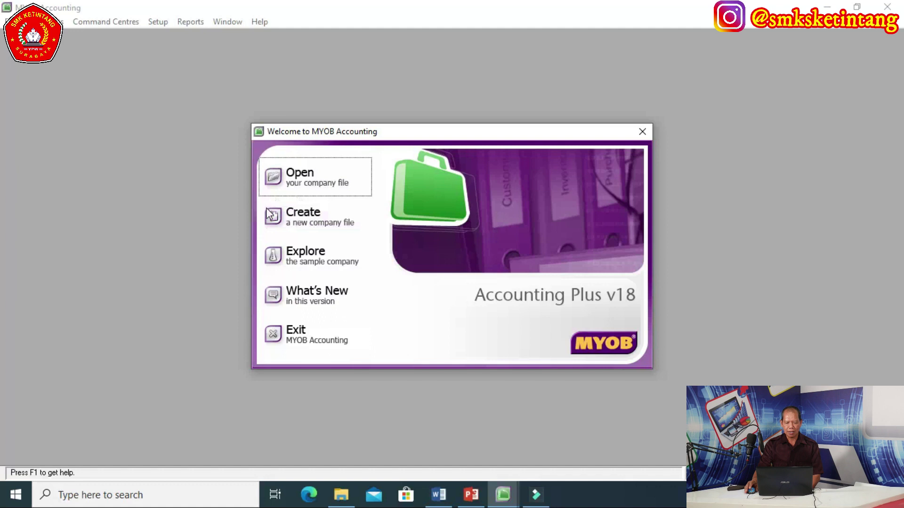
click(304, 221)
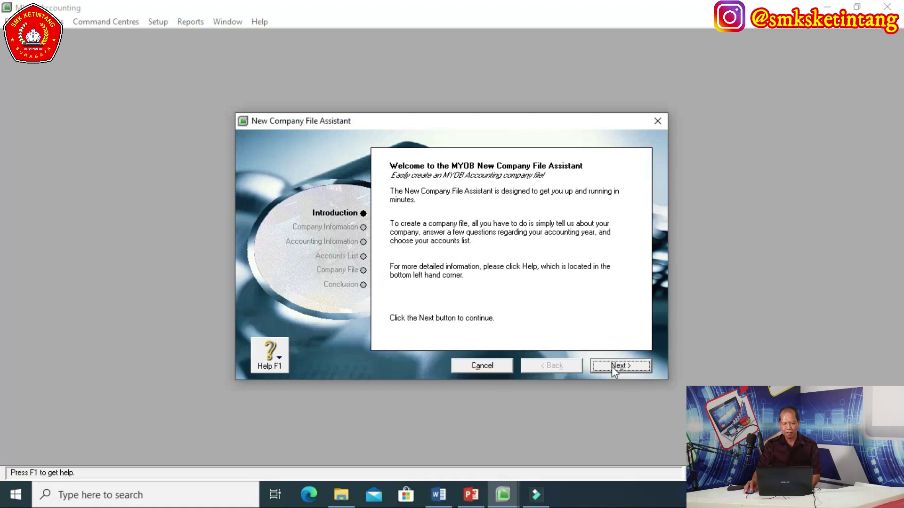
Enter company name PT SMK KETINTANG and the company's street address, correcting the city's spelling
click(611, 367)
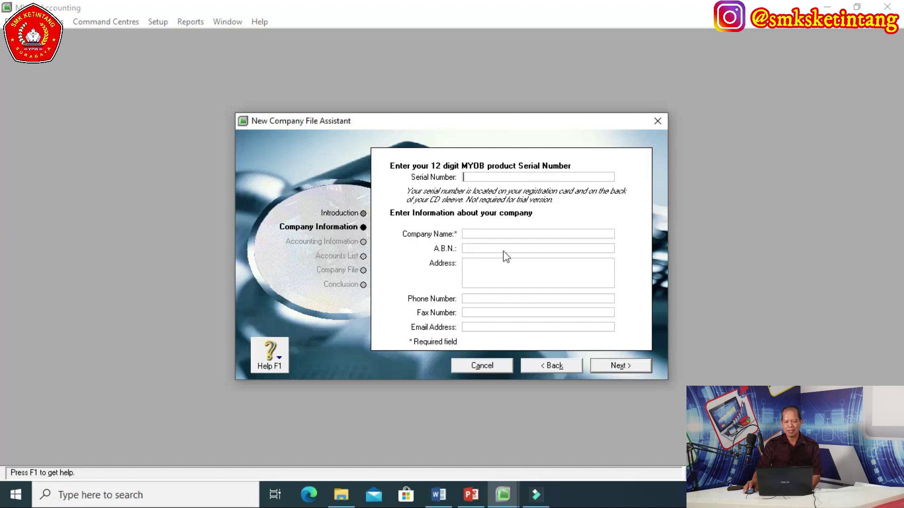
click(471, 236)
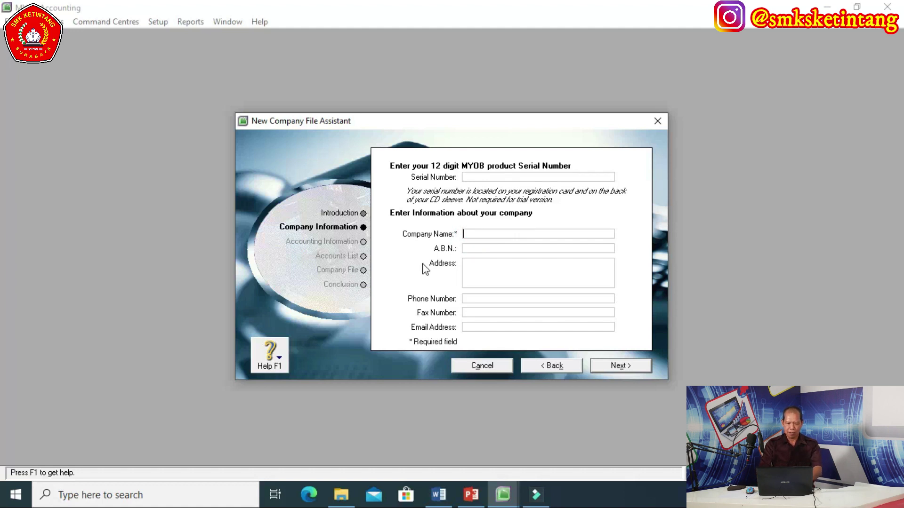
text(PT SMK KE)
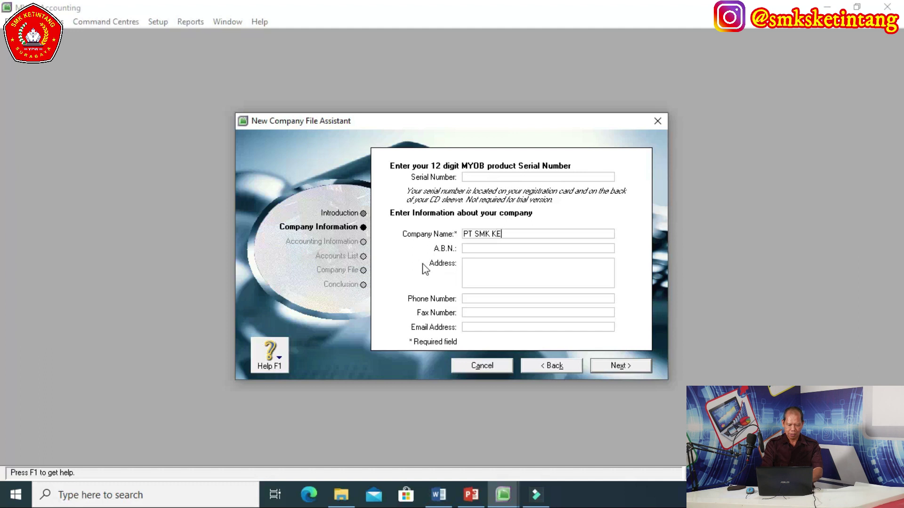
text(TINTANG)
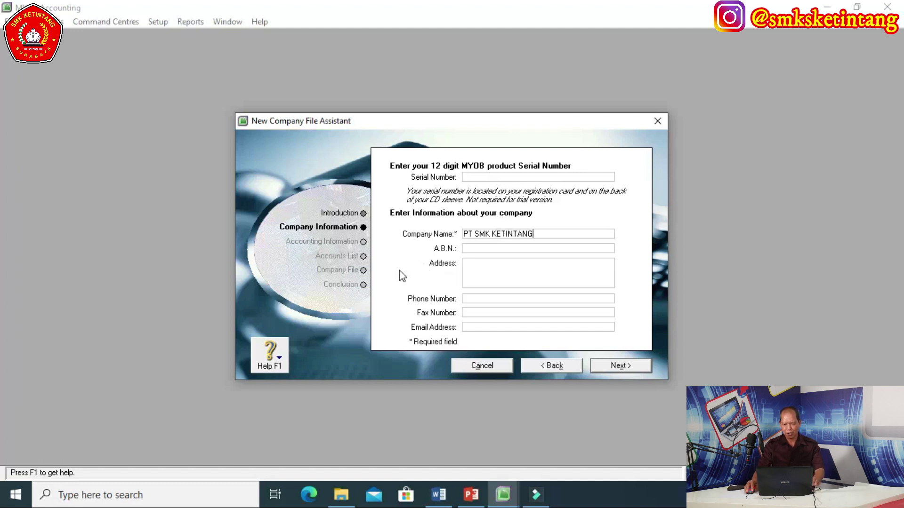
click(480, 273)
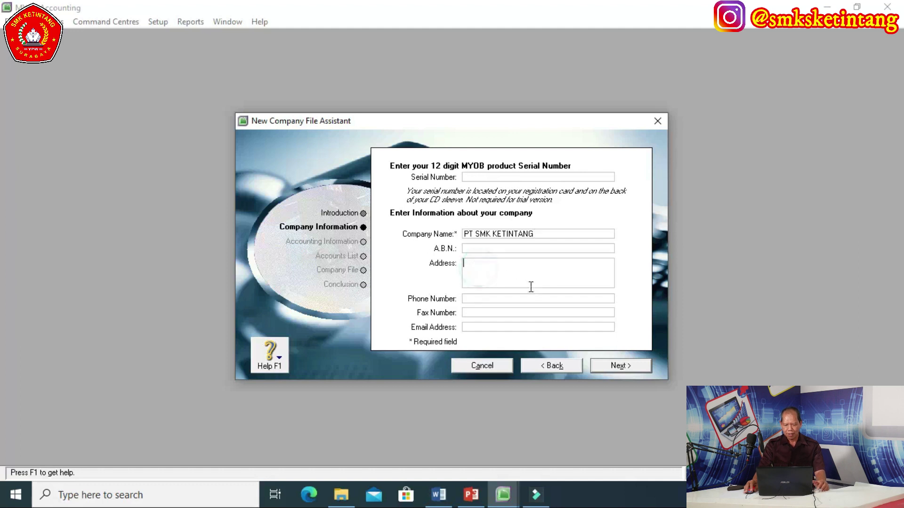
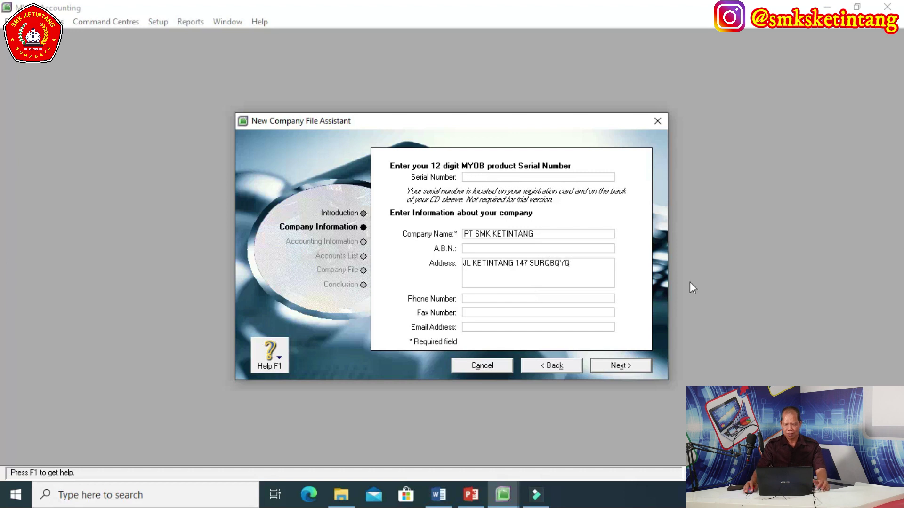
key(BackSpace)
key(BackSpace)
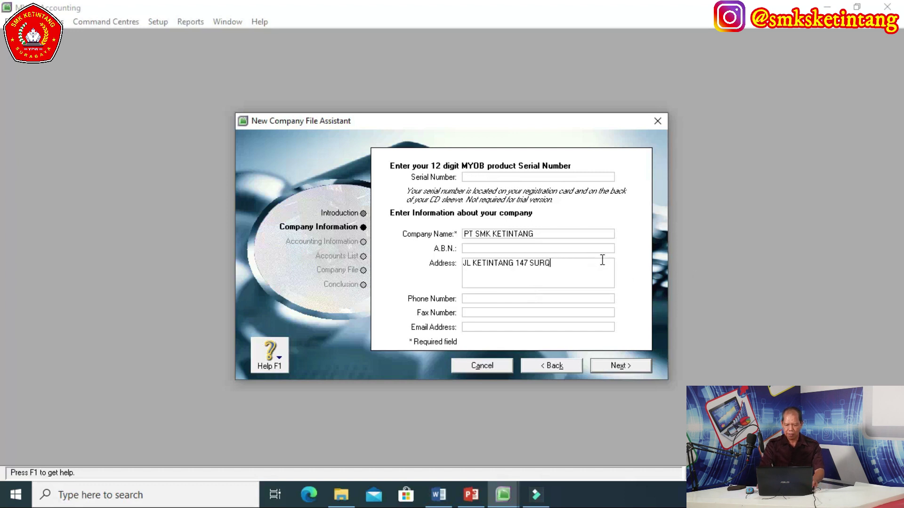
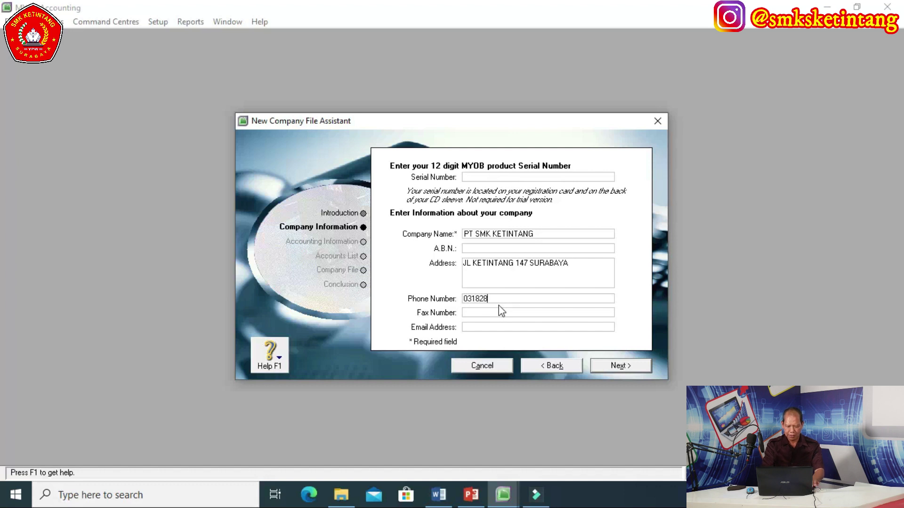
Enter the company's phone number, fax number and e-mail address, and proceed to accounting information
click(499, 304)
click(488, 309)
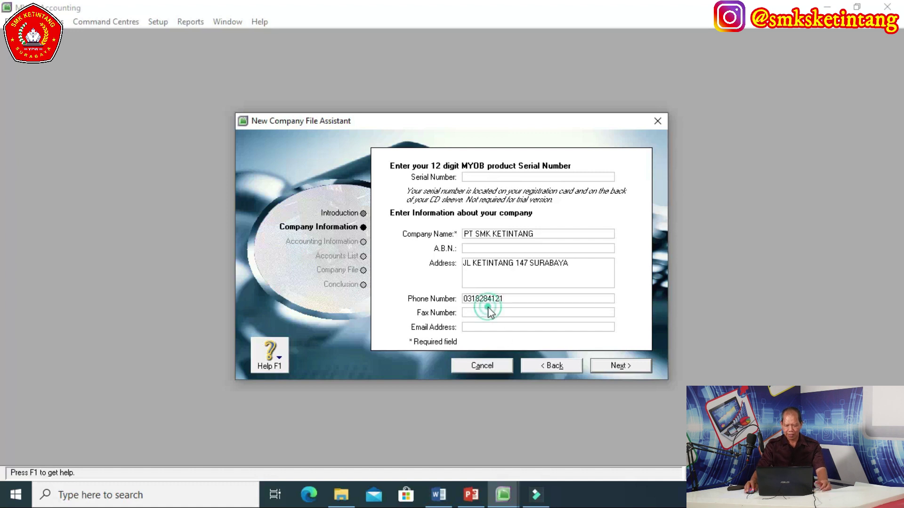
click(469, 311)
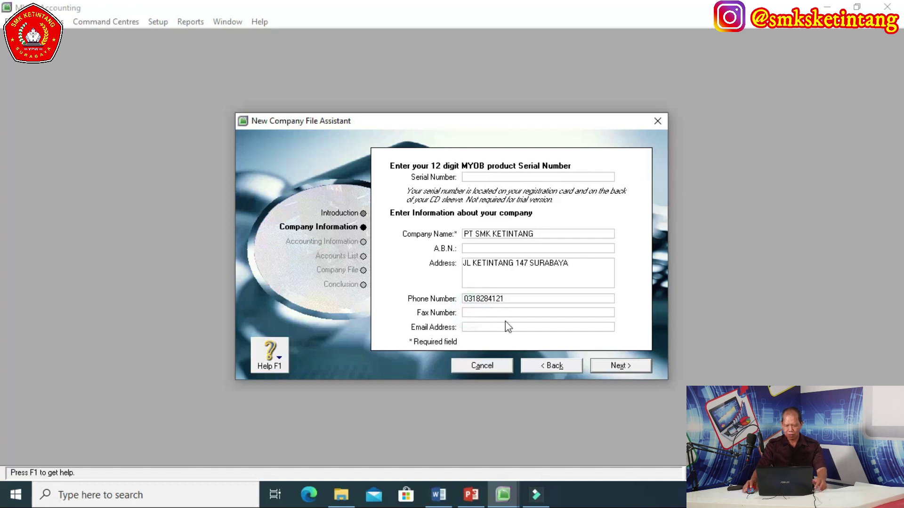
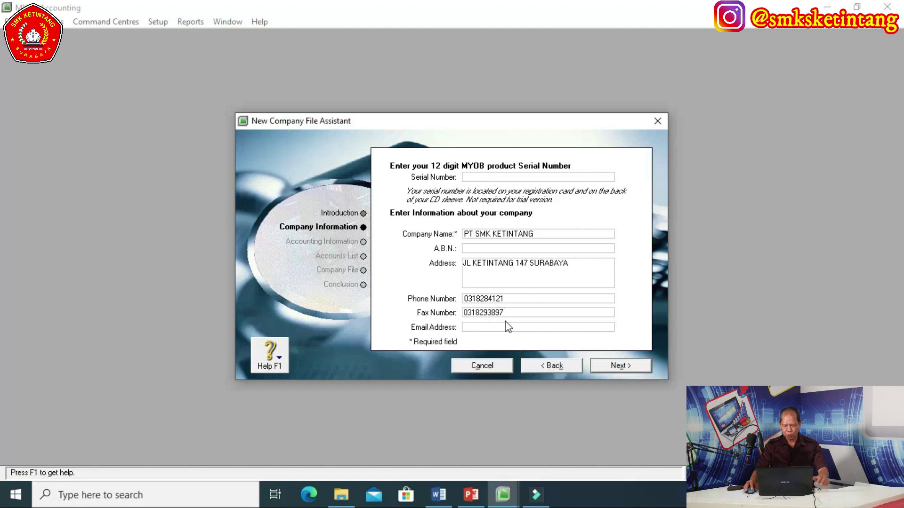
click(473, 328)
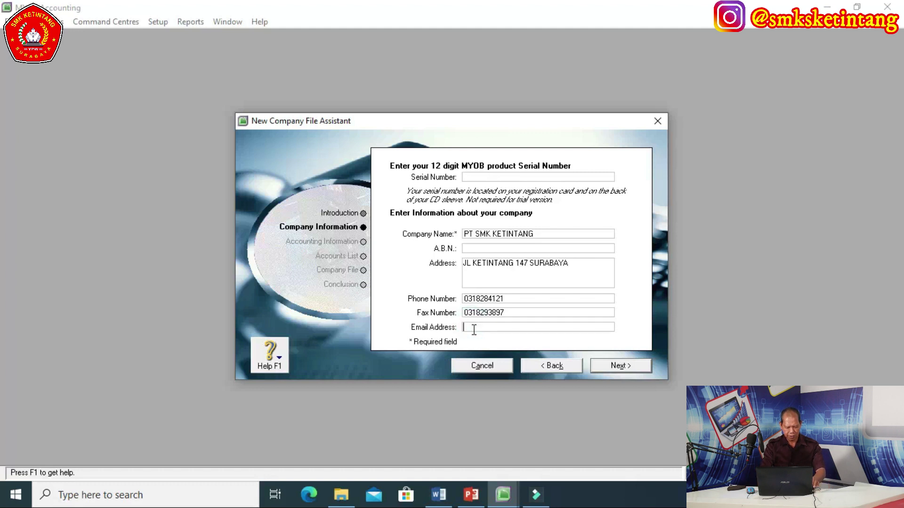
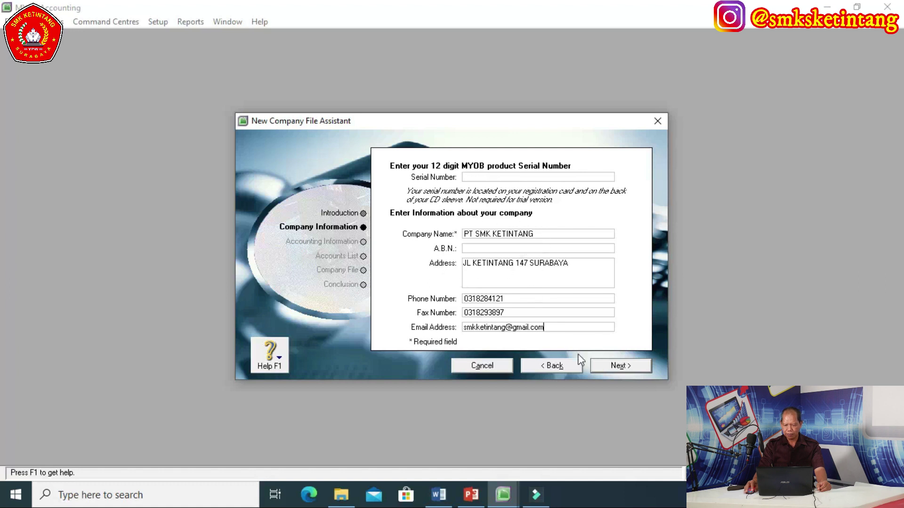
click(618, 366)
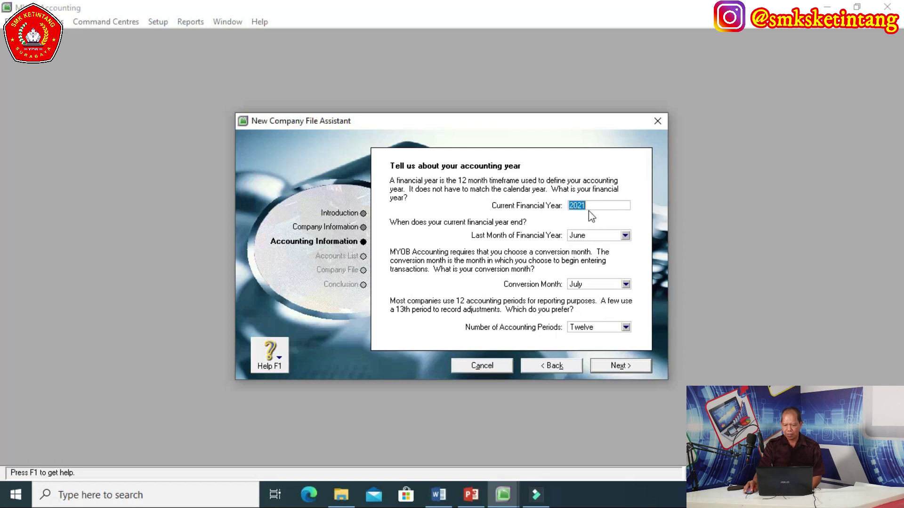
Change the financial year to 2020, ending in December, with January as conversion month
click(598, 205)
key(BackSpace)
text(0)
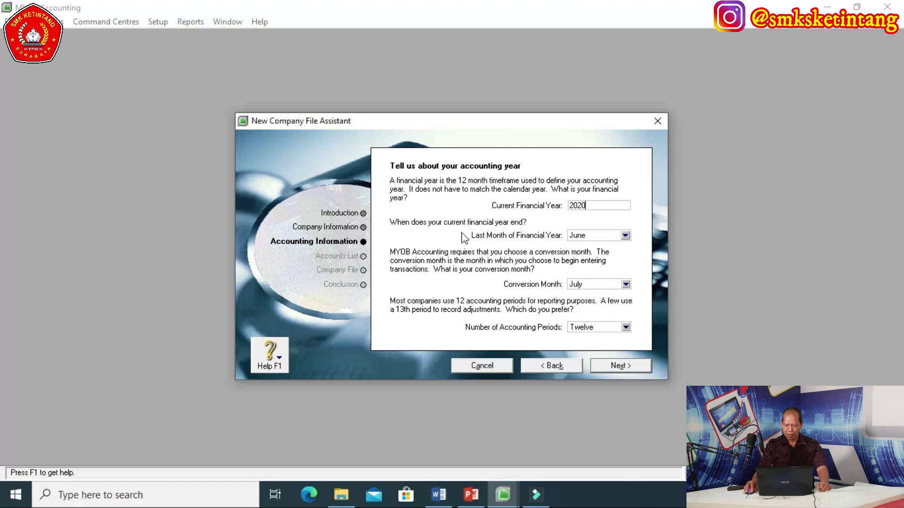
click(625, 236)
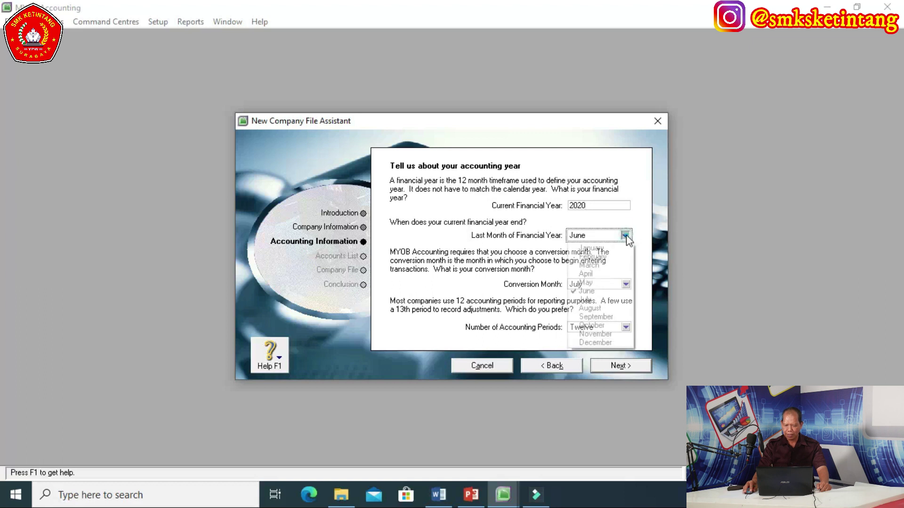
click(592, 343)
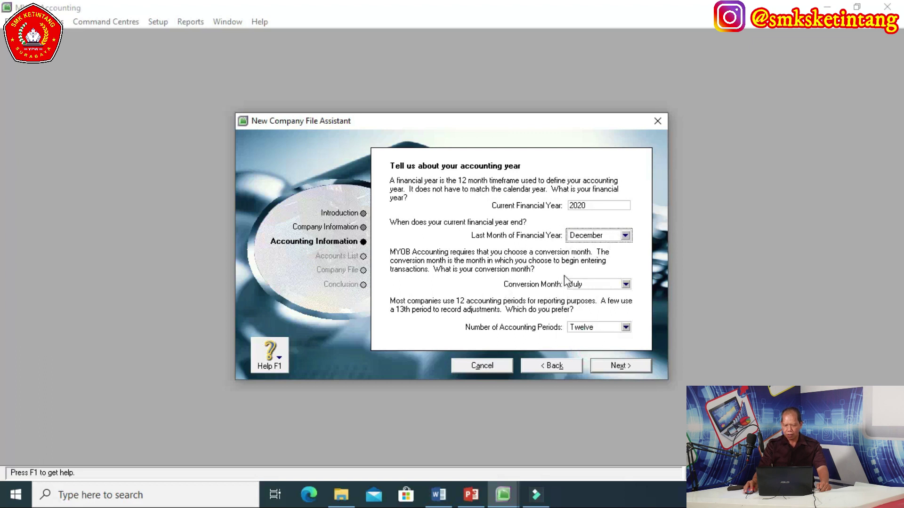
click(626, 284)
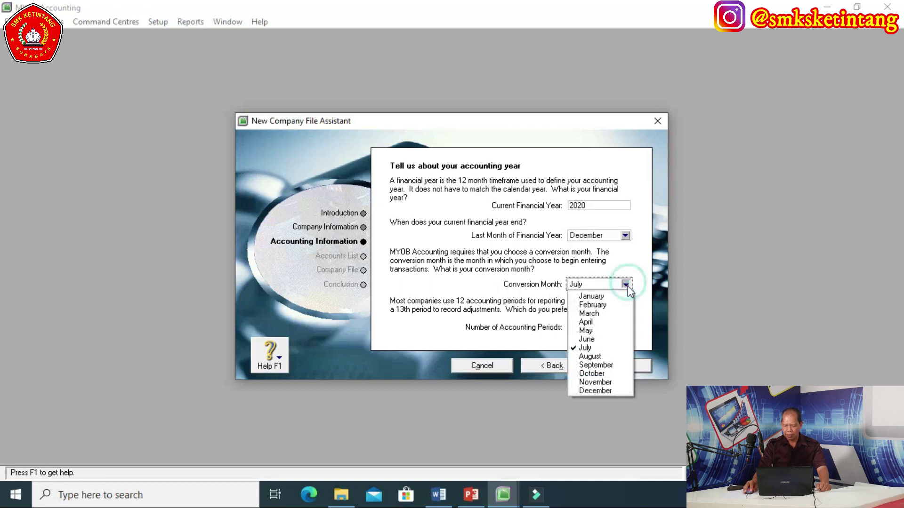
click(592, 297)
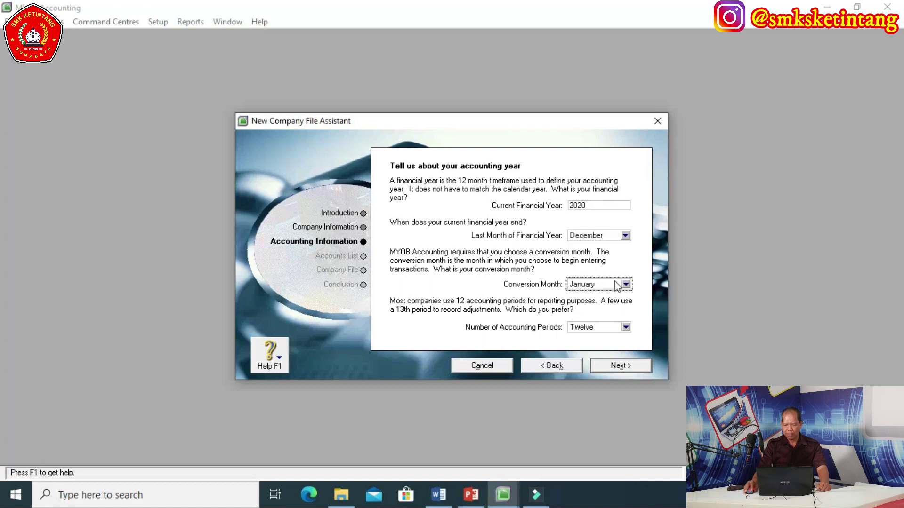
Show the confirmation of the financial year January 1 to December 31, 2020
click(622, 366)
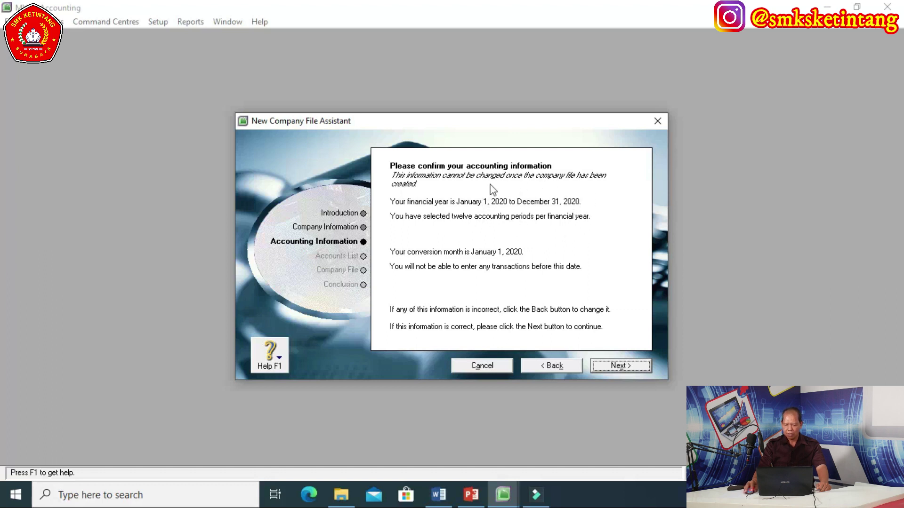
Accept the accounting details and select importing a list of accounts provided by the accountant
click(614, 367)
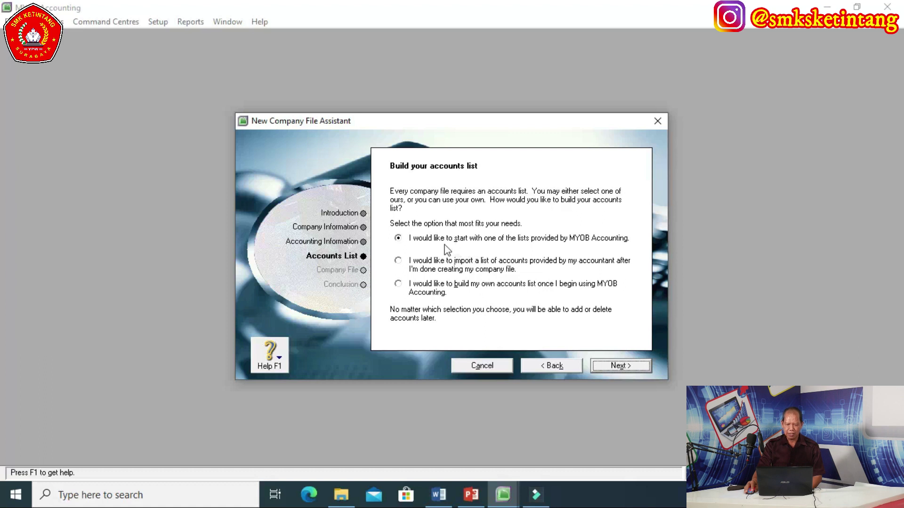
click(399, 262)
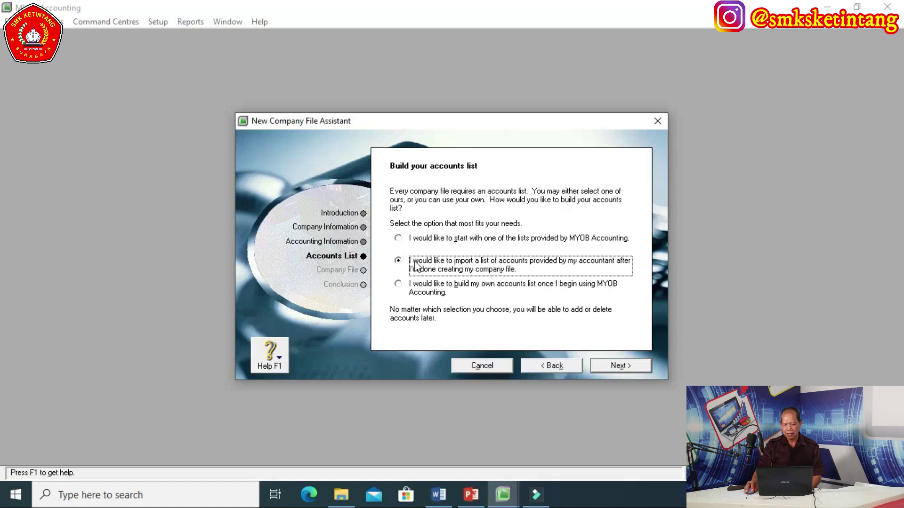
Advance to the Company File step proposing C:\myob18ED\PT SMK KETINTANG.myo
click(621, 367)
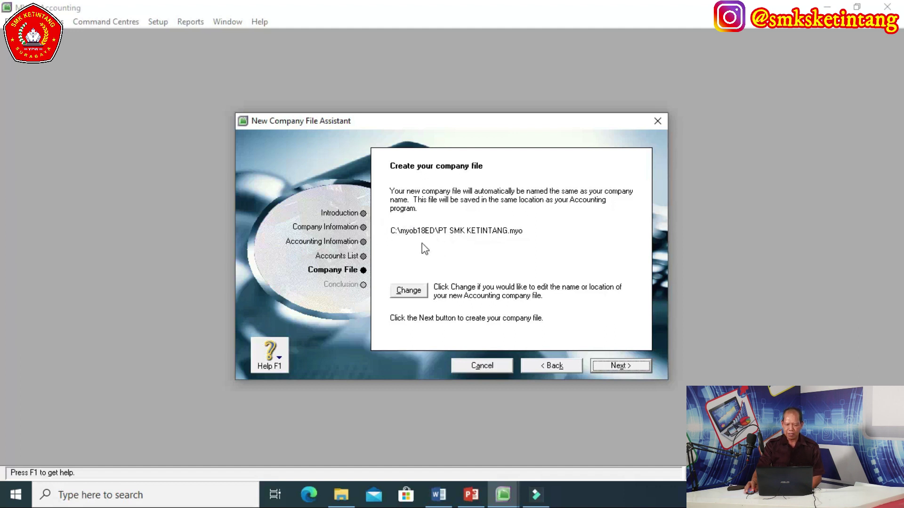
click(408, 290)
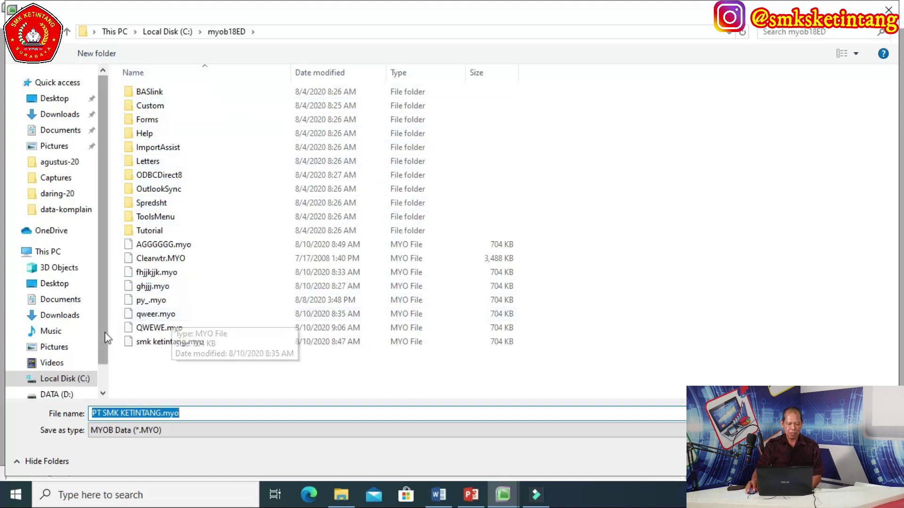
scroll(104, 343, down, 1)
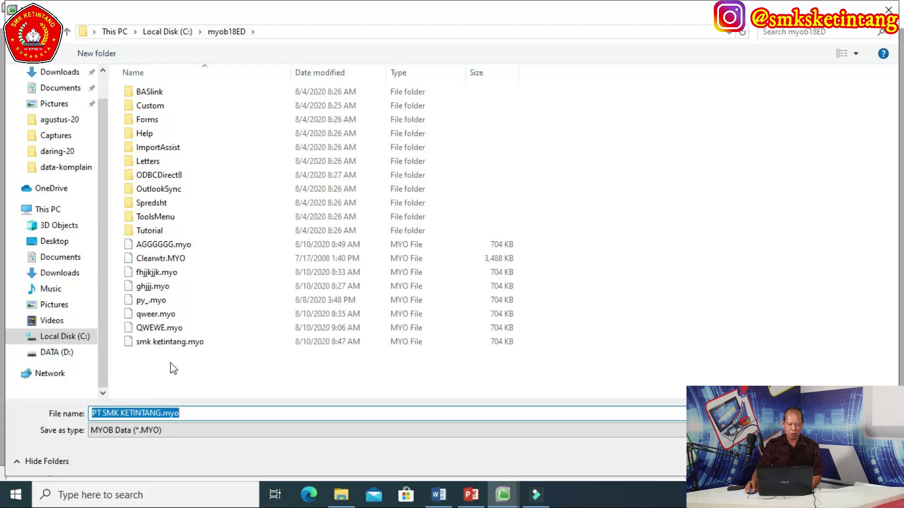
click(55, 354)
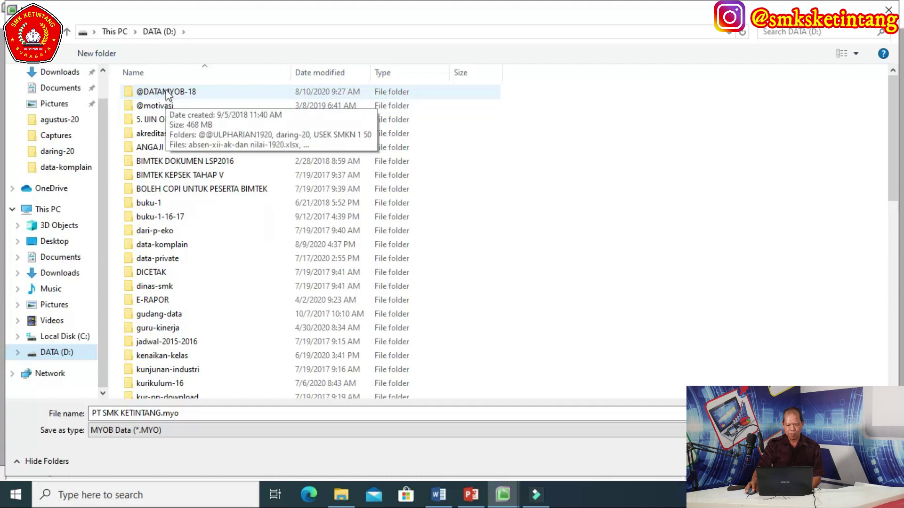
double_click(168, 92)
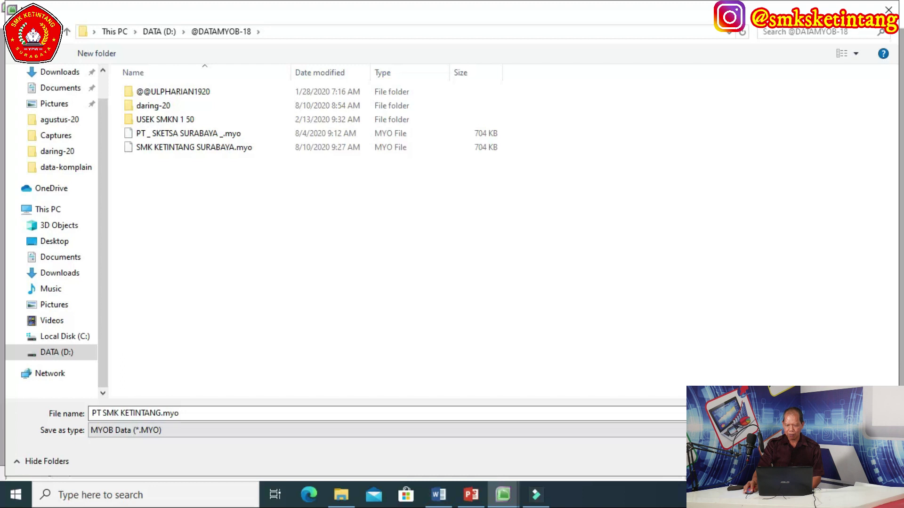
key(Return)
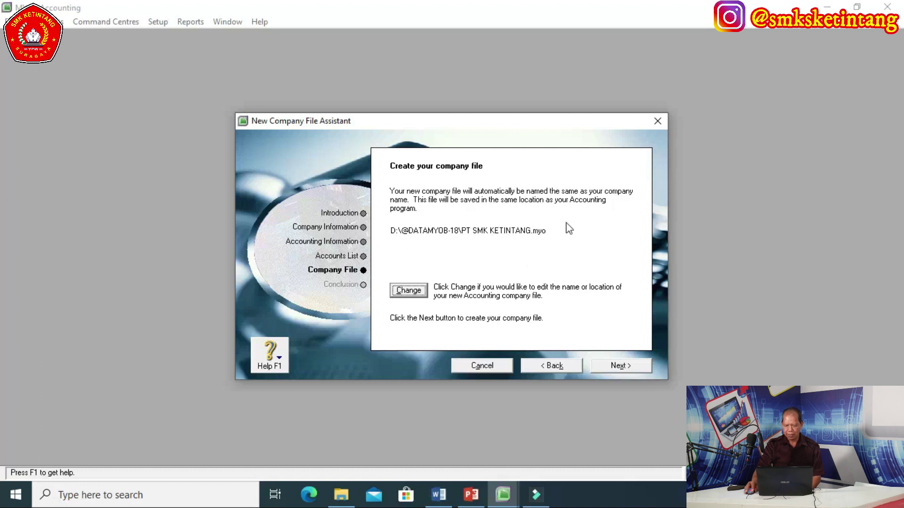
Create the PT SMK KETINTANG company file and reach the congratulations page
click(620, 366)
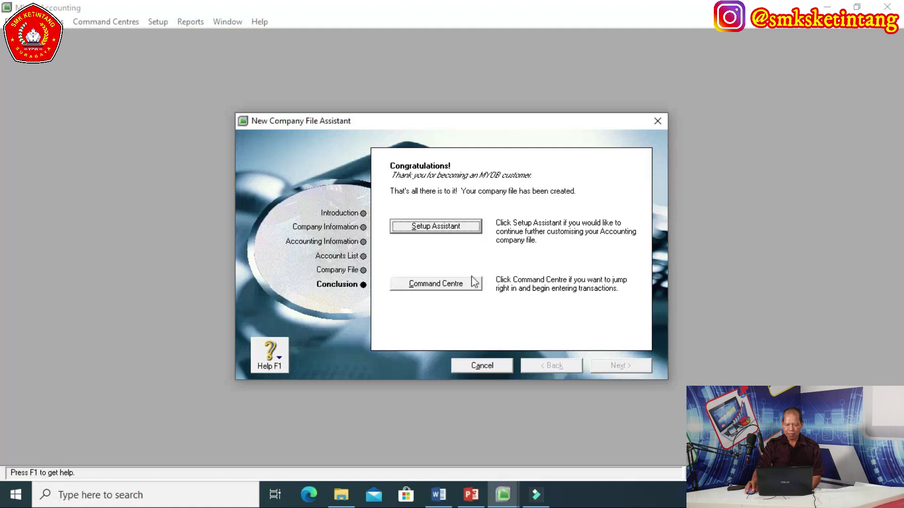
Open the company in the Command Centre and view each area from Accounts to Card File, ending on Accounts
click(434, 285)
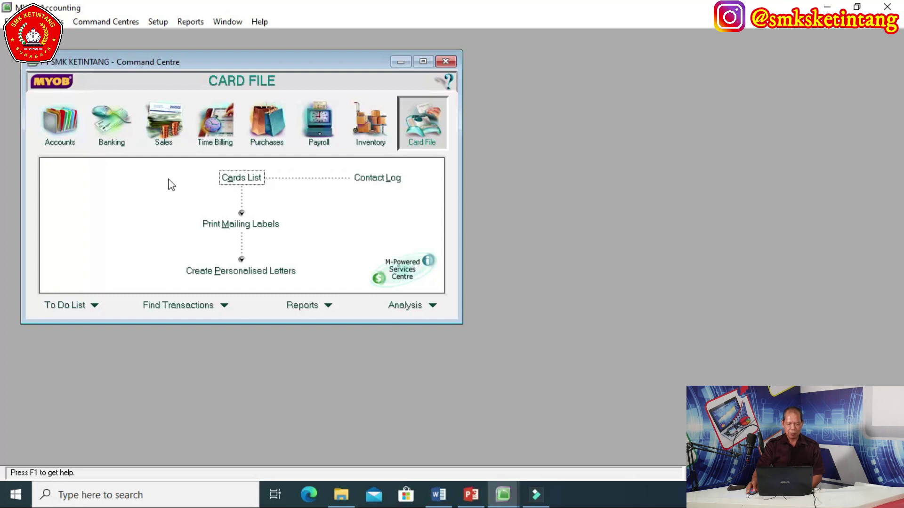
click(60, 122)
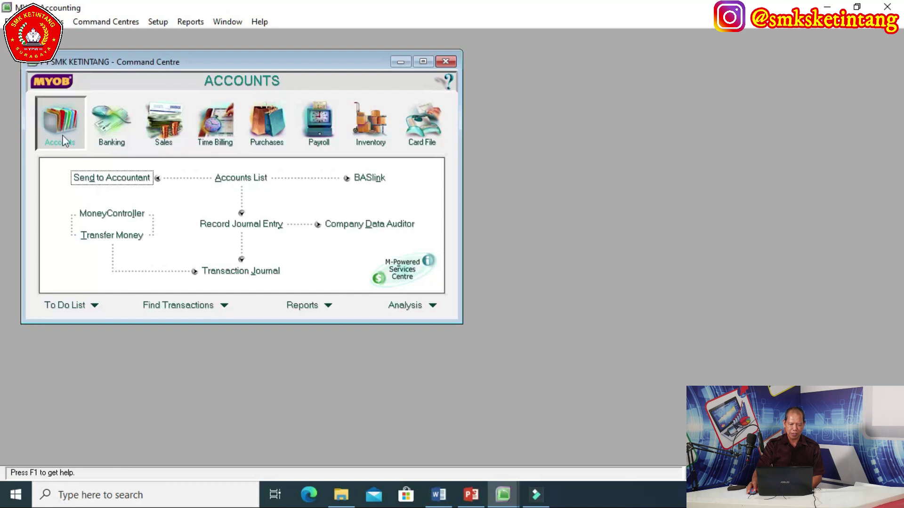
click(114, 121)
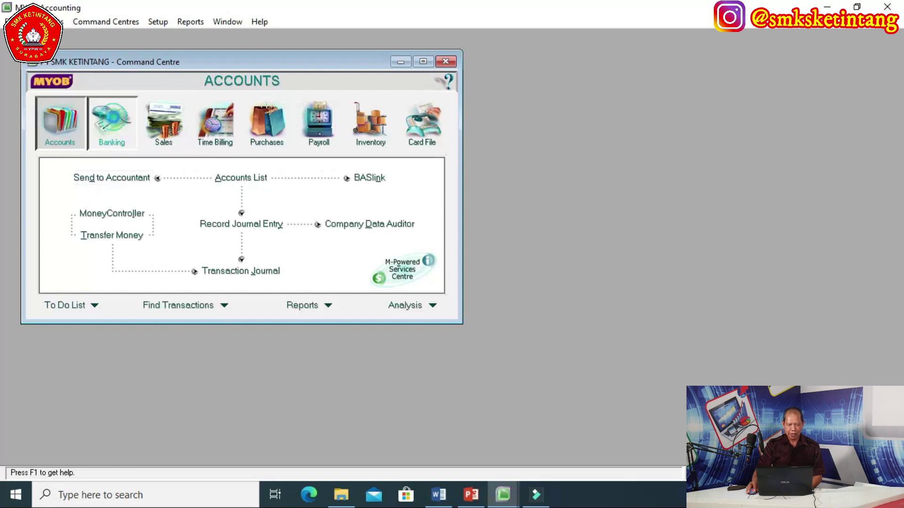
click(167, 128)
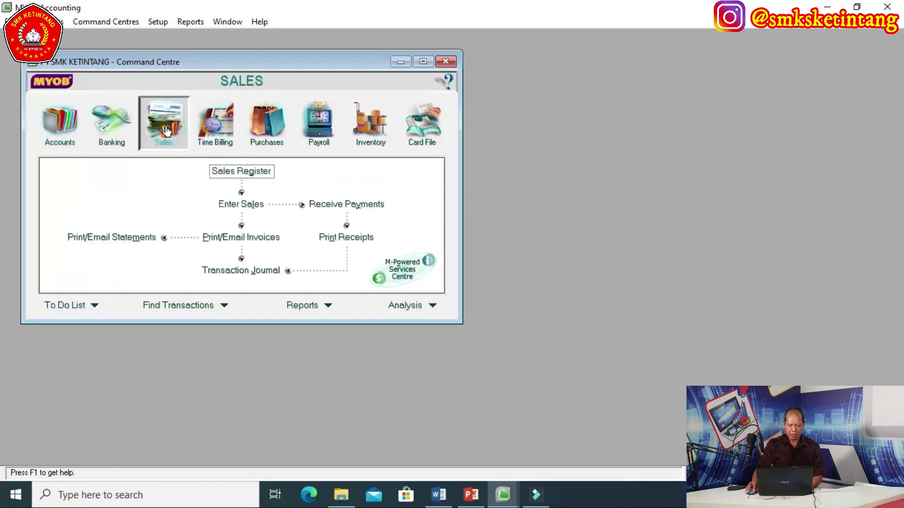
click(213, 125)
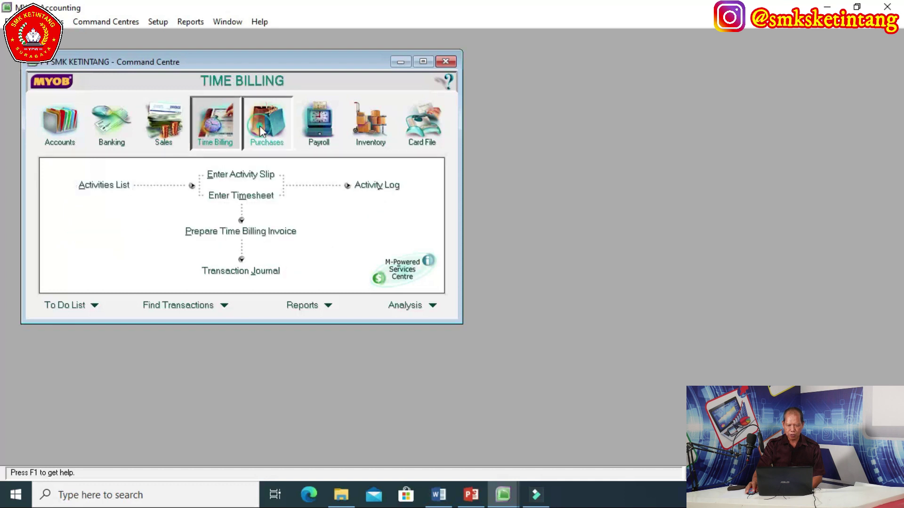
click(260, 127)
click(317, 130)
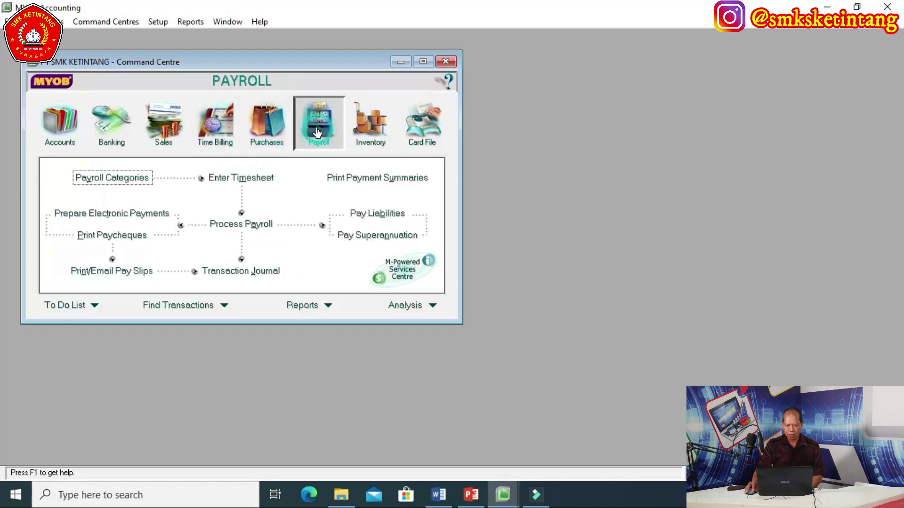
click(367, 129)
click(427, 130)
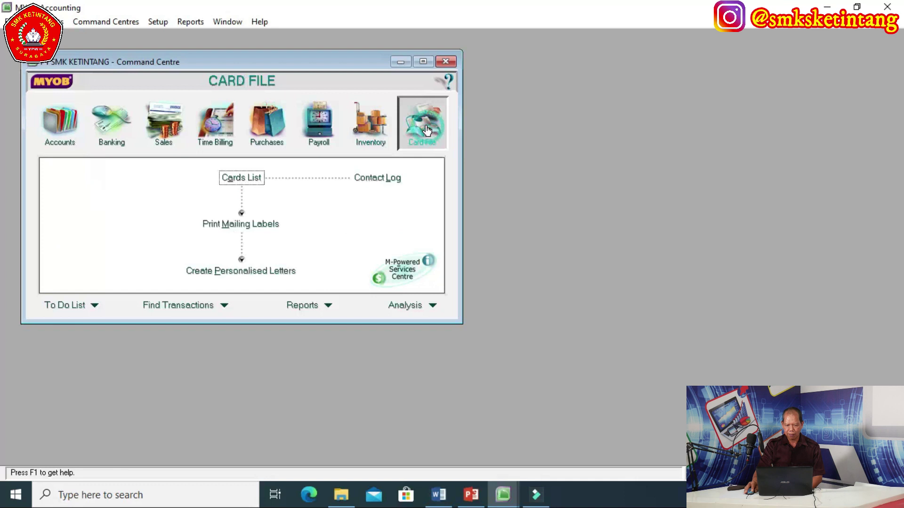
click(64, 120)
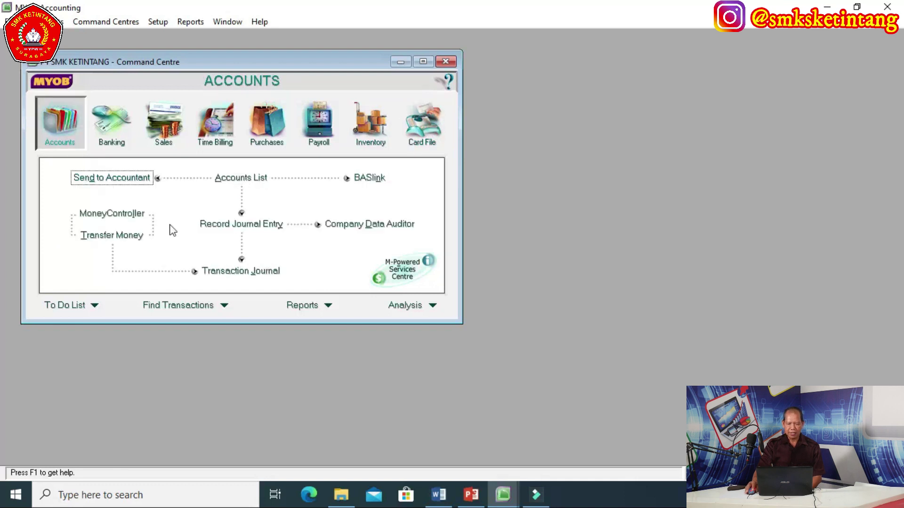